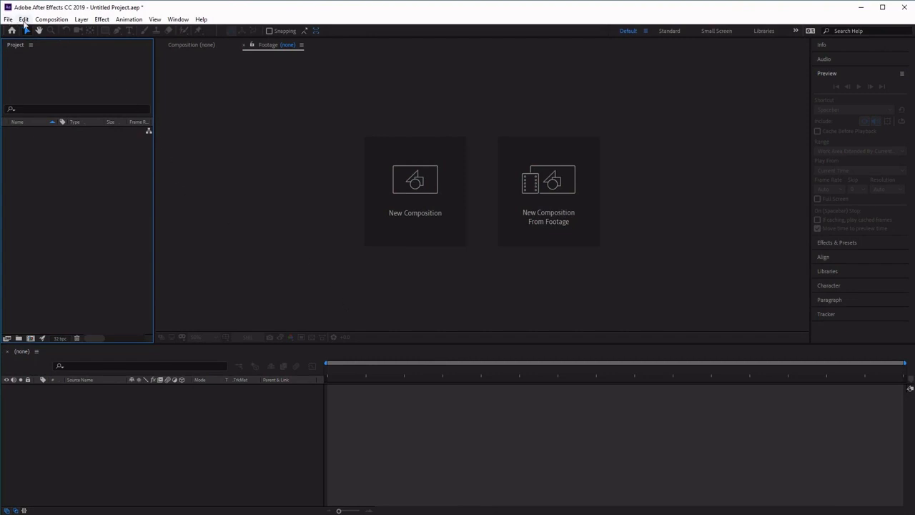
Step: Create a new composition named Comic Book Intro
click(53, 19)
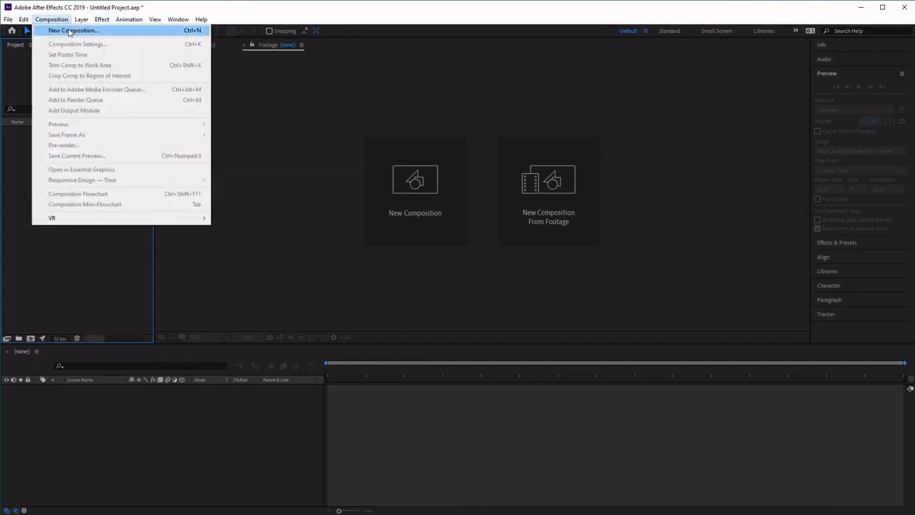
click(70, 31)
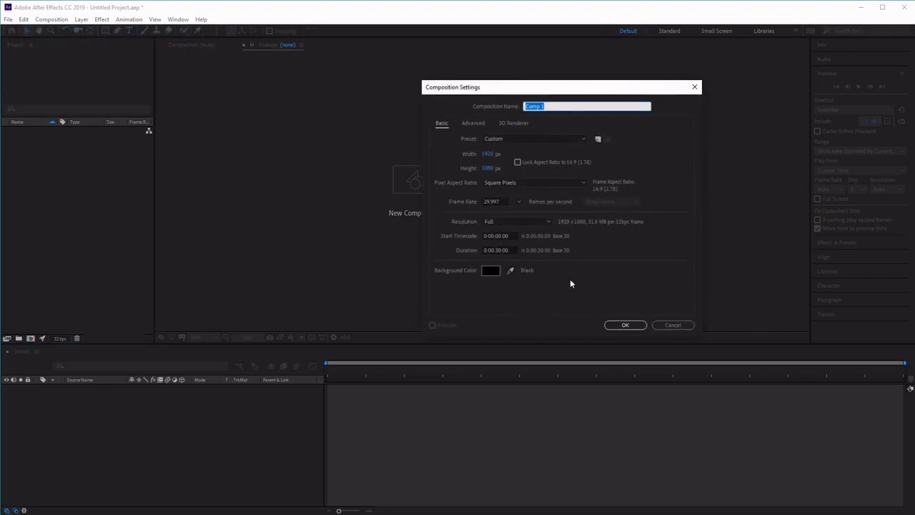
click(562, 106)
drag(562, 106, 406, 127)
text(Comic Book Intro)
Step: Set the composition's frame rate to 24 and duration to 15 seconds, then confirm the settings
click(501, 201)
text(24)
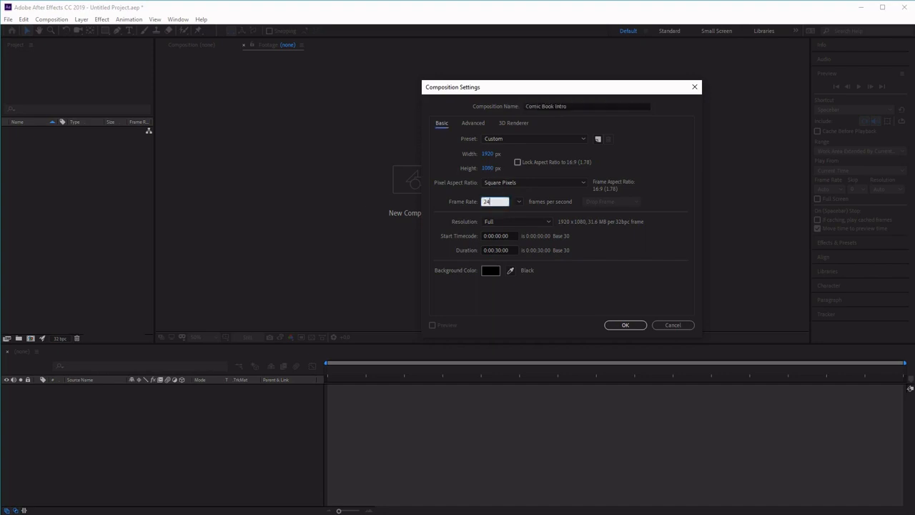
click(497, 250)
key(BackSpace)
key(BackSpace)
key(BackSpace)
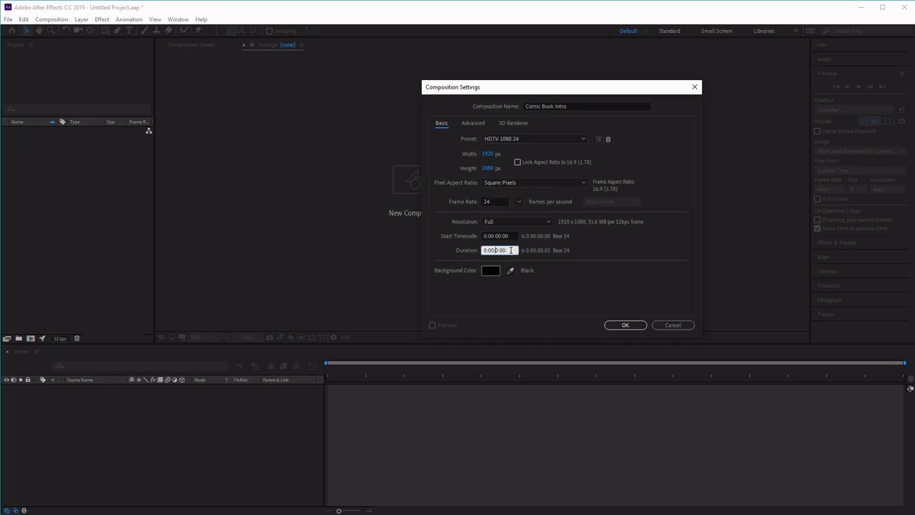
text(15:)
click(625, 325)
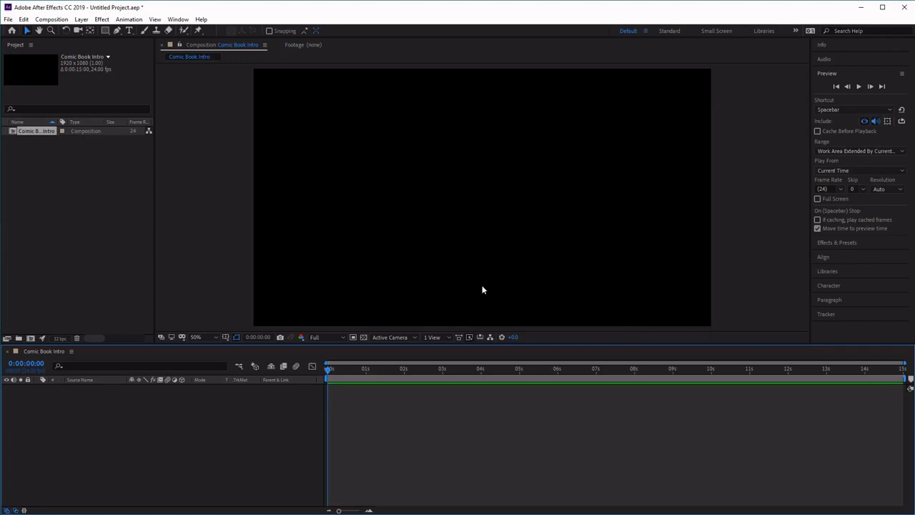
Step: Start a new solid layer and name it BG
click(81, 19)
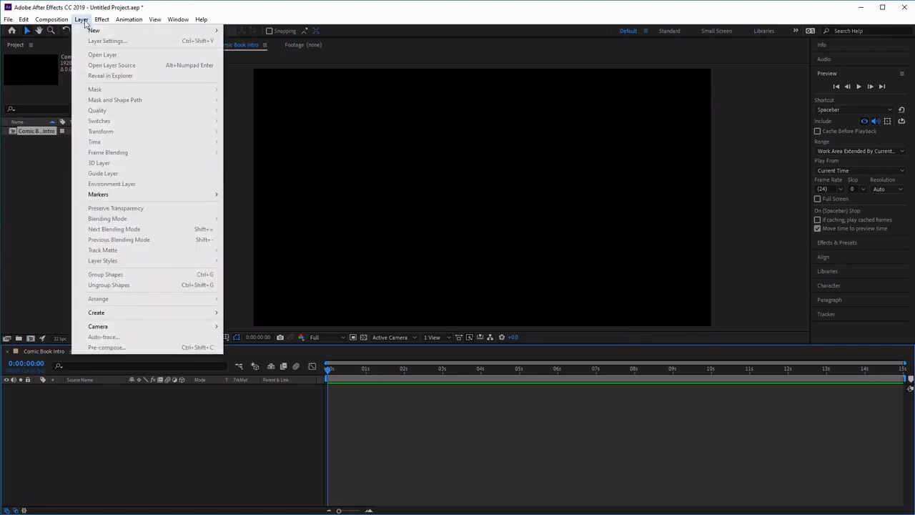
mouse_move(92, 33)
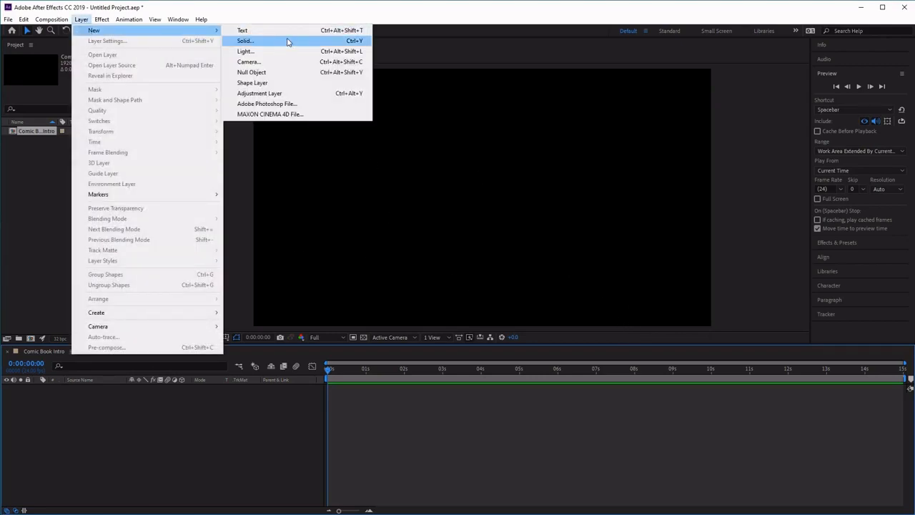
click(288, 42)
click(603, 129)
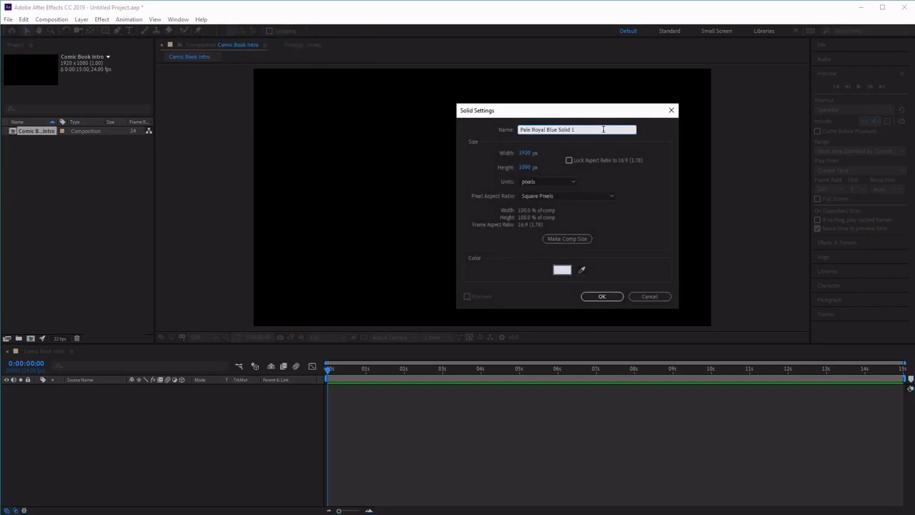
drag(604, 130, 240, 148)
text(BG)
Step: Set the solid's colour to black (000000) and create the solid
click(562, 271)
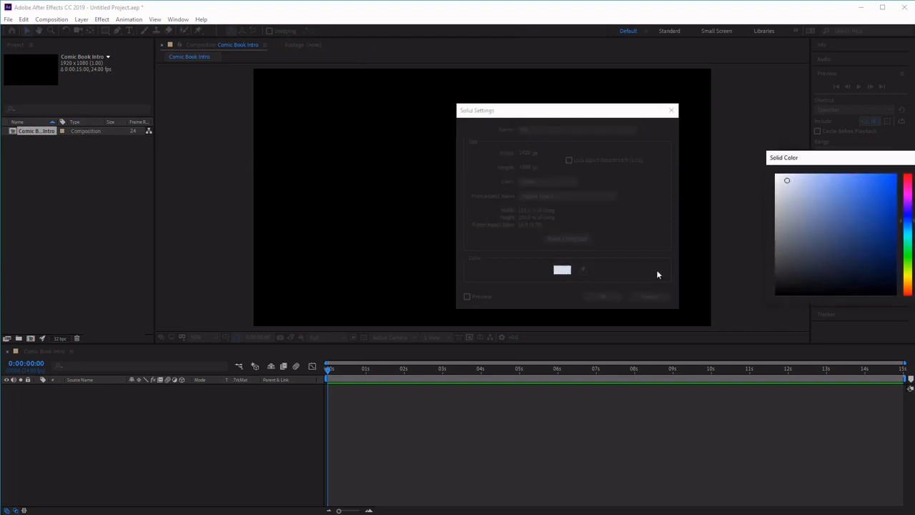
drag(791, 242, 731, 362)
drag(867, 154, 584, 152)
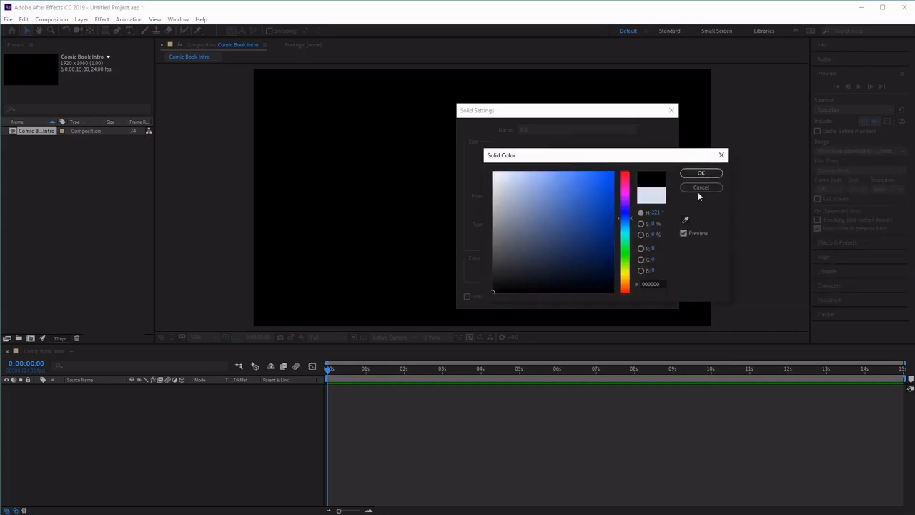
click(702, 174)
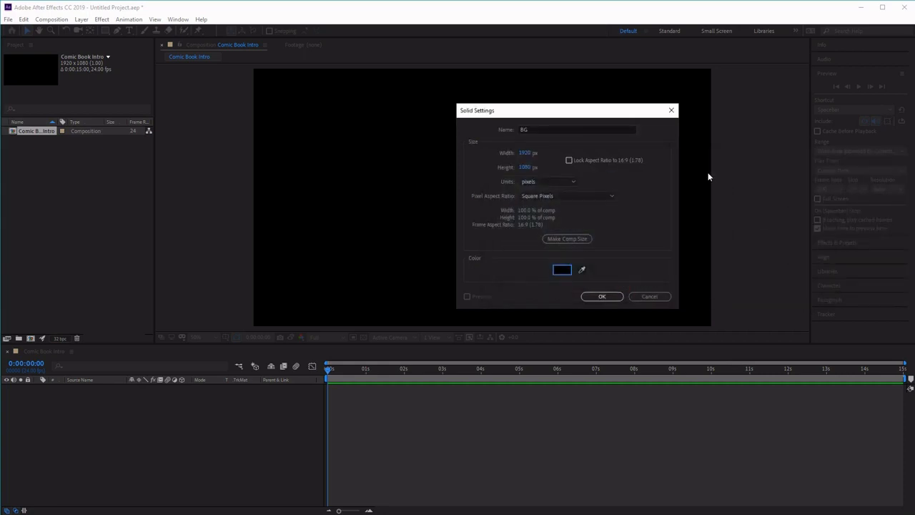
click(602, 296)
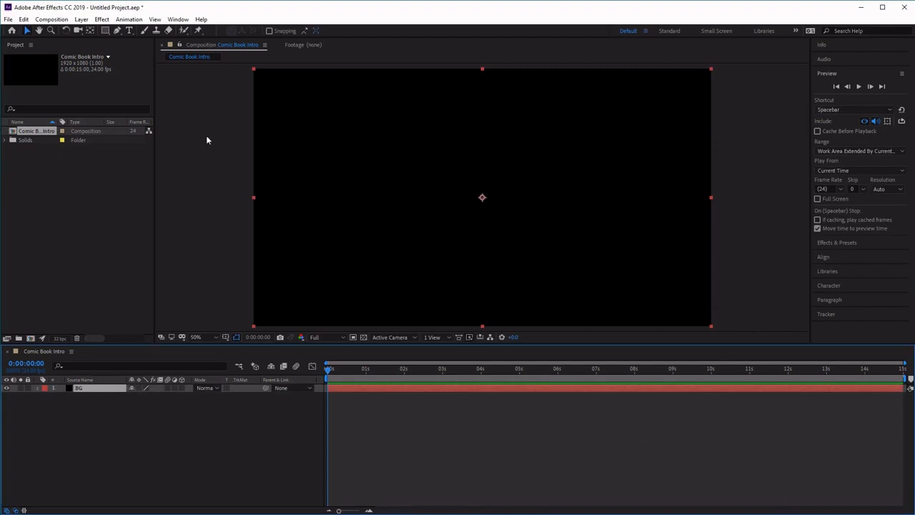
Step: Apply the Gradient Ramp effect to the BG layer
click(109, 21)
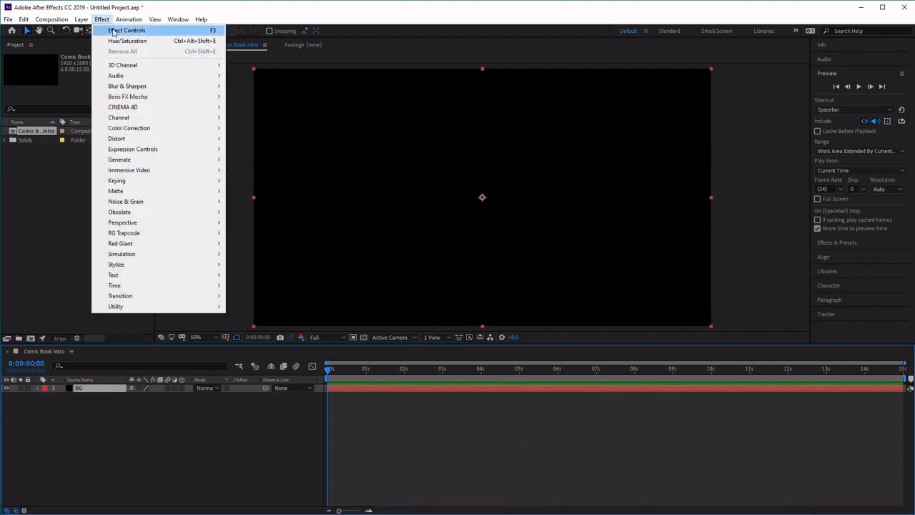
mouse_move(179, 165)
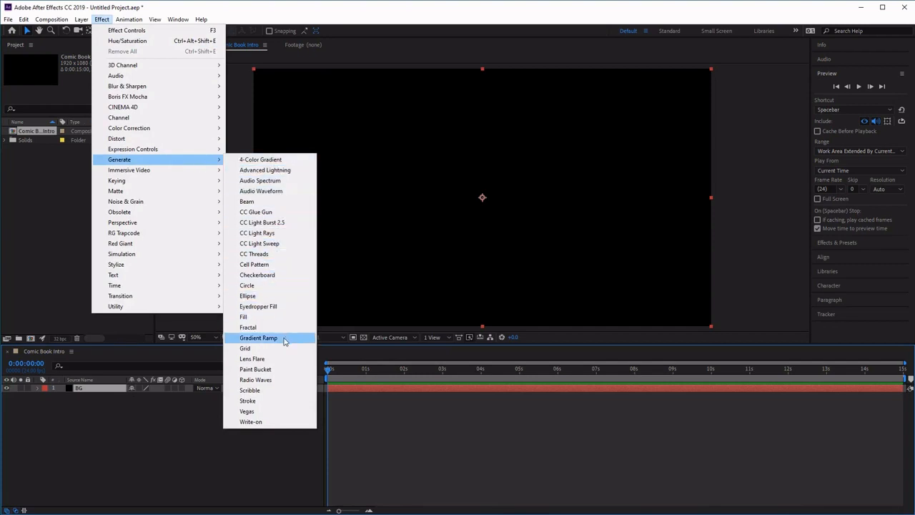
click(259, 338)
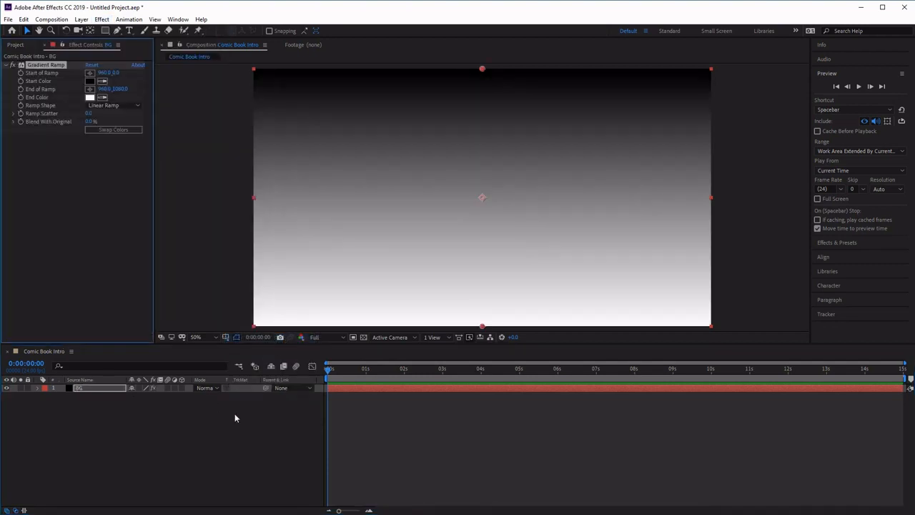
Step: Set the Gradient Ramp's Start of Ramp point to 960, 540
click(83, 388)
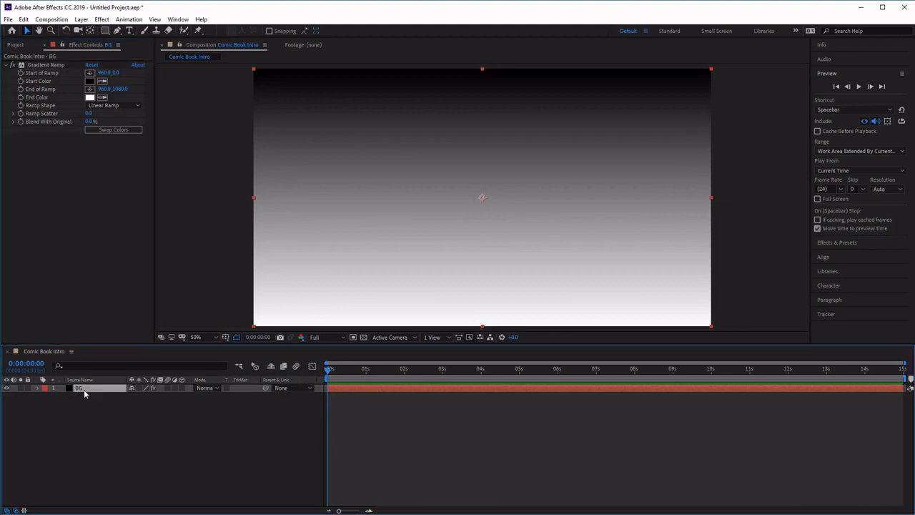
click(71, 47)
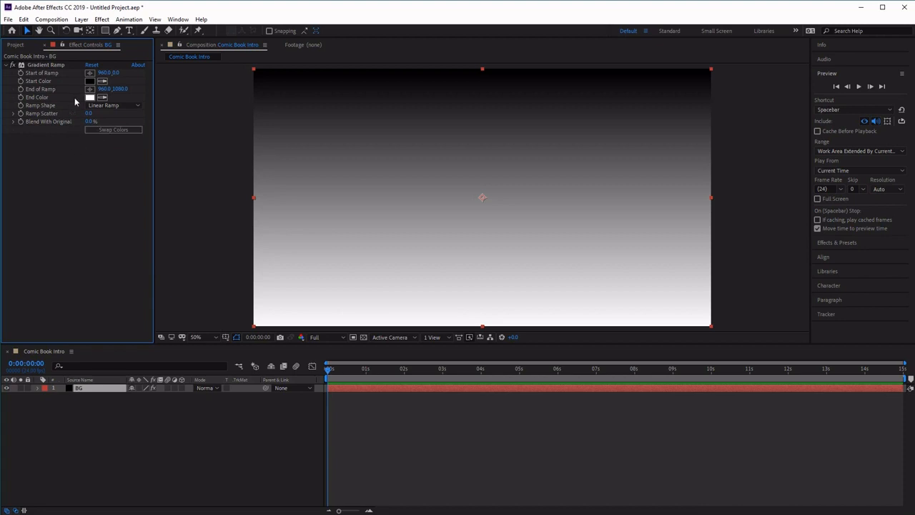
click(116, 73)
text(540)
key(Return)
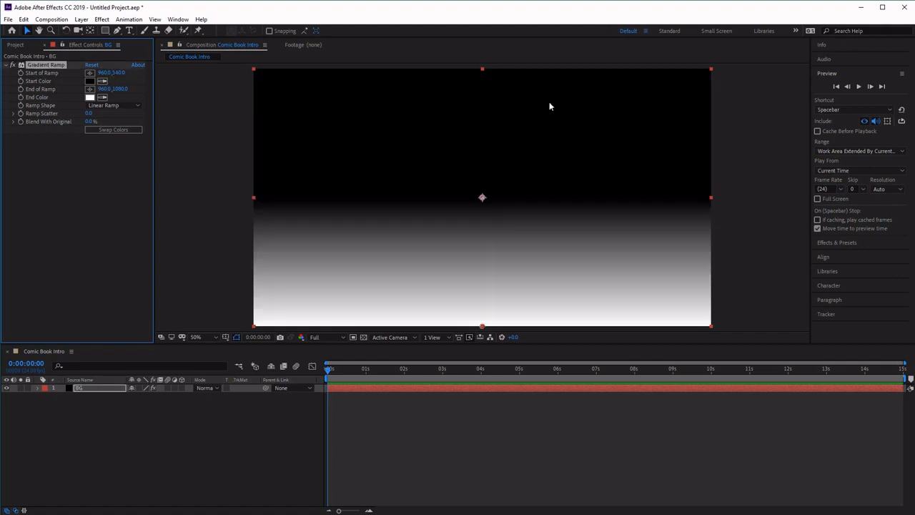
Step: Set the ramp's Start Color to hex EBB12C
click(89, 81)
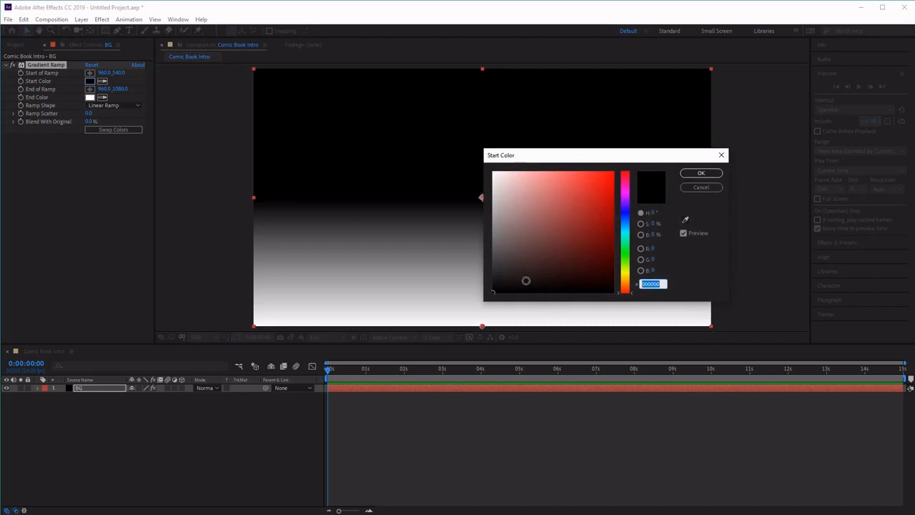
text(E)
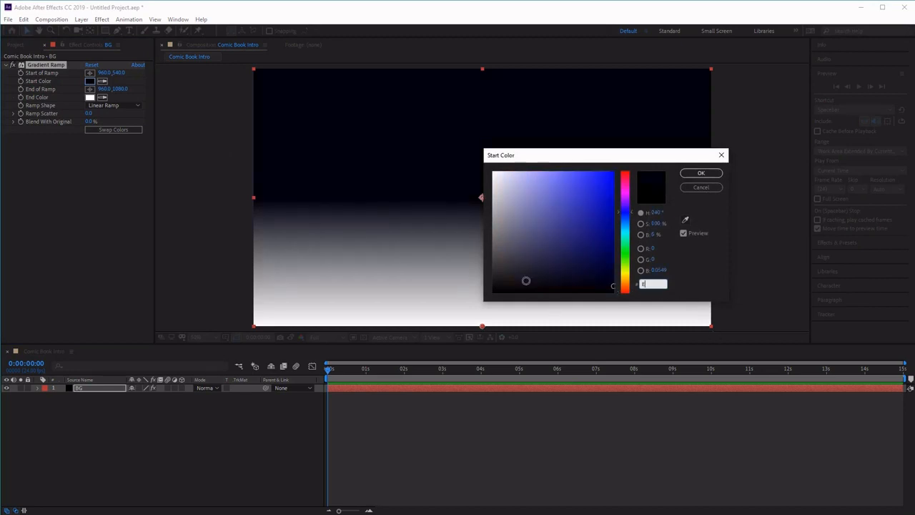
text(8)
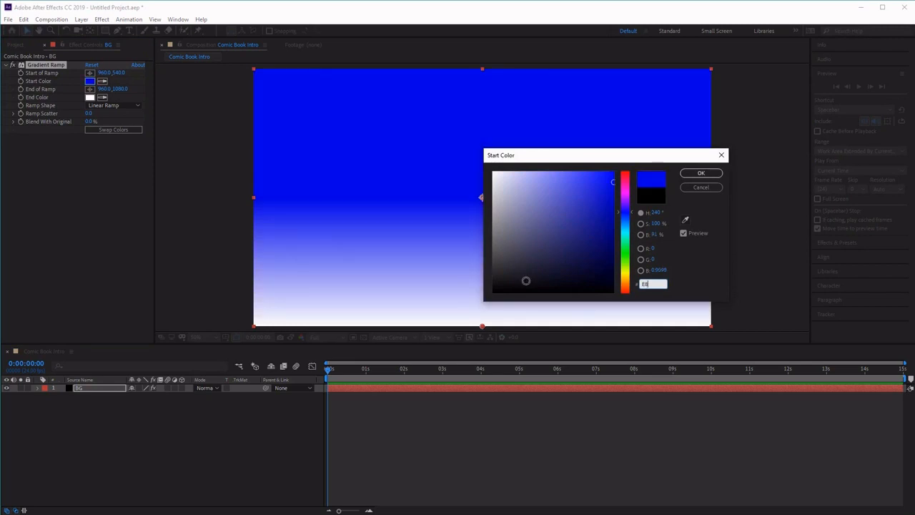
text(B12)
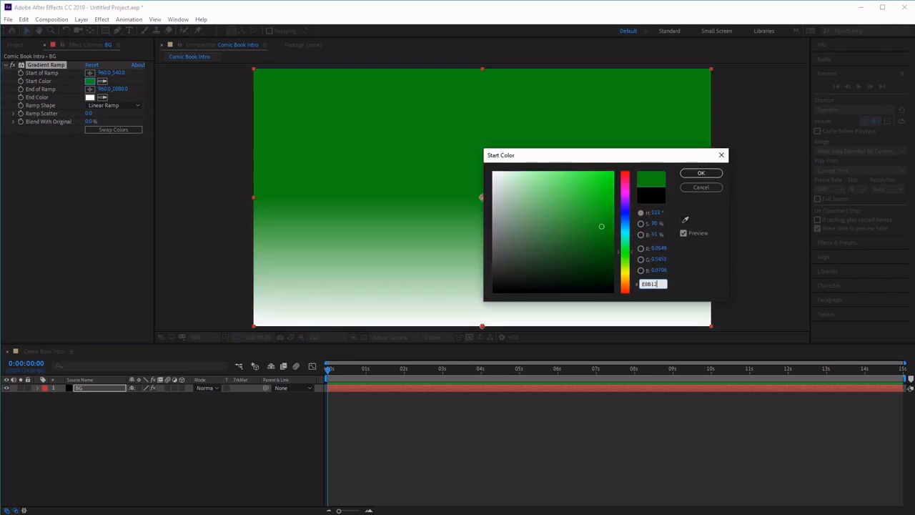
text(C)
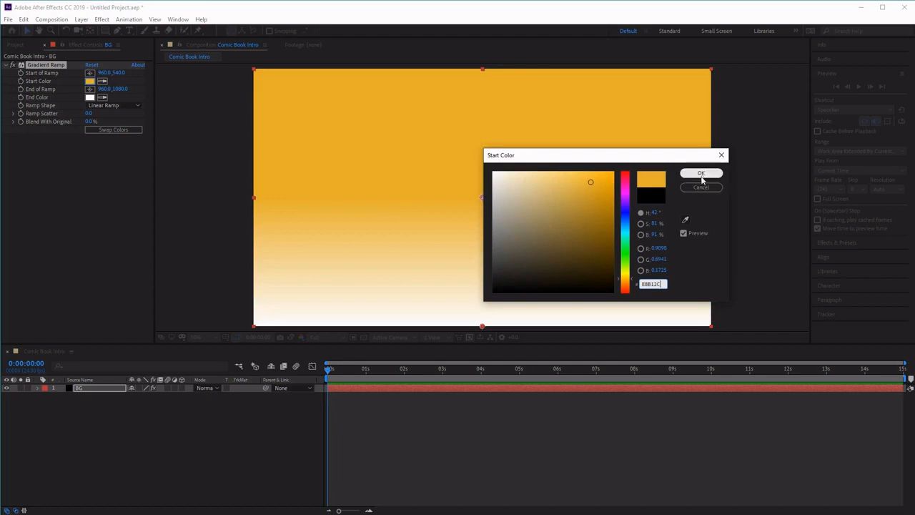
click(702, 175)
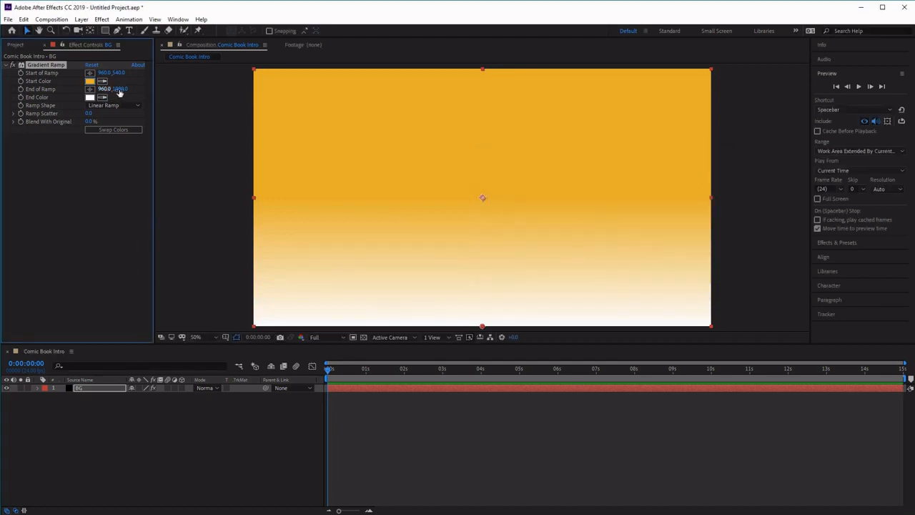
Step: Set the ramp's End of Ramp point to 960, 1570
click(120, 89)
text(1570)
click(105, 178)
Step: Set the ramp's End Color to hex 9D5F31
click(88, 100)
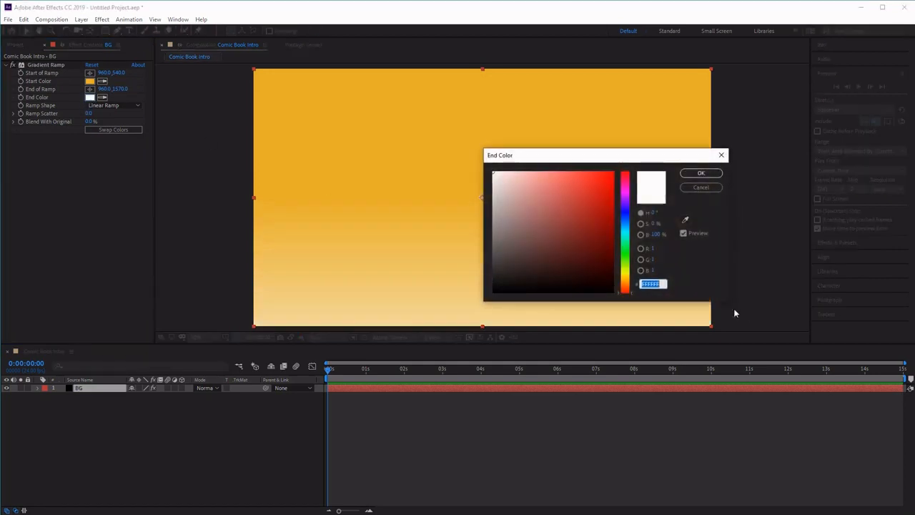
drag(666, 285, 569, 284)
text(9)
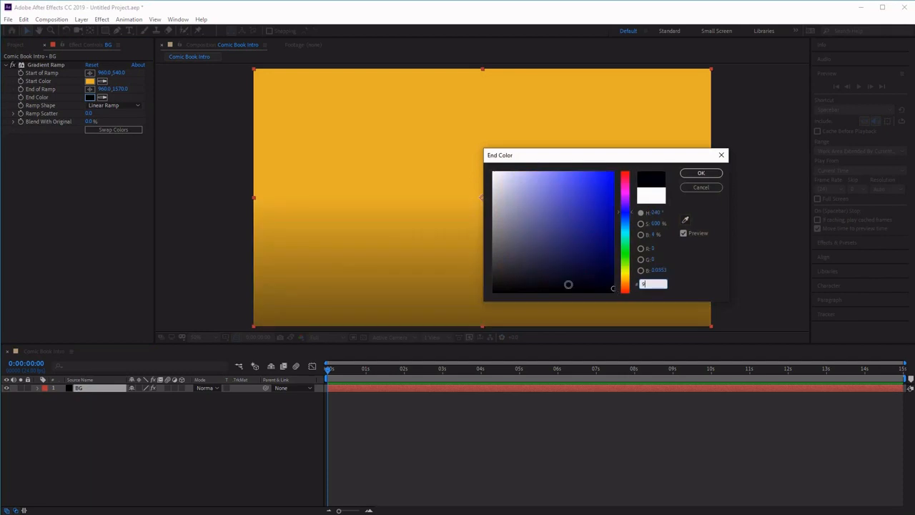
text(D5)
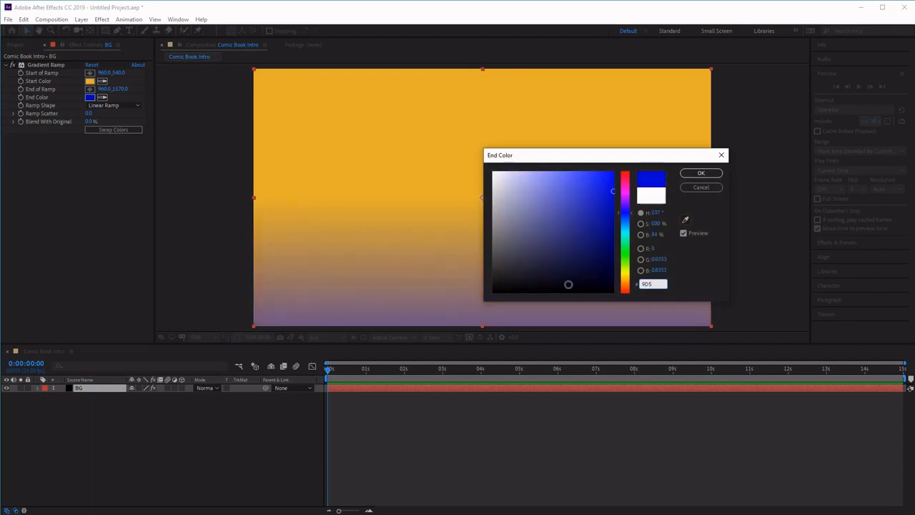
text(F31)
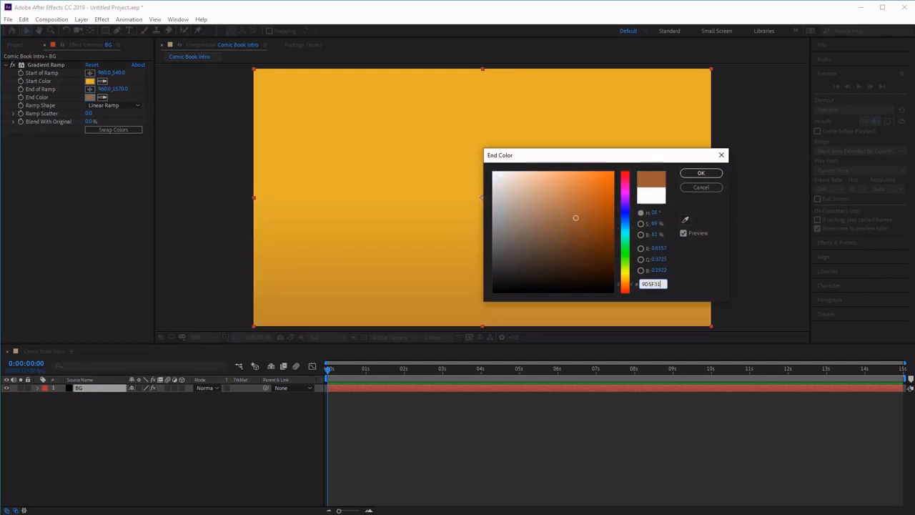
click(700, 176)
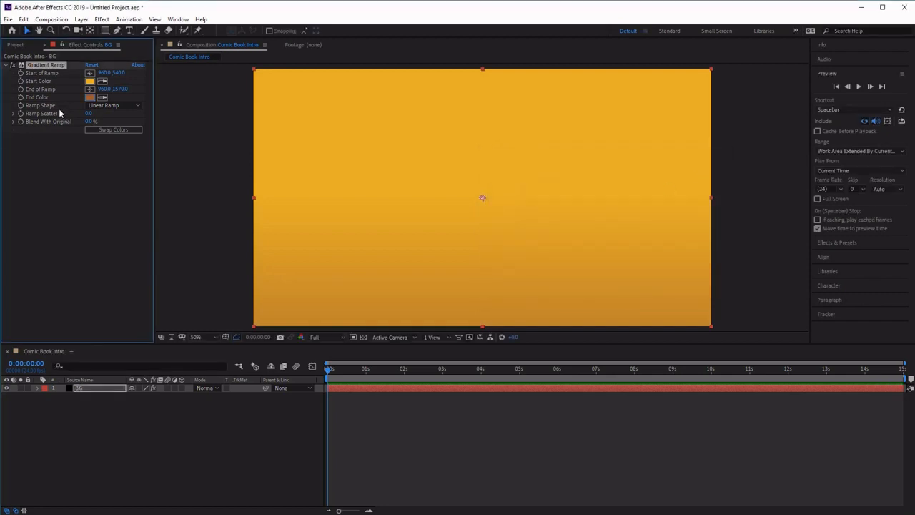
Step: Change the Ramp Shape to Radial Ramp
click(136, 106)
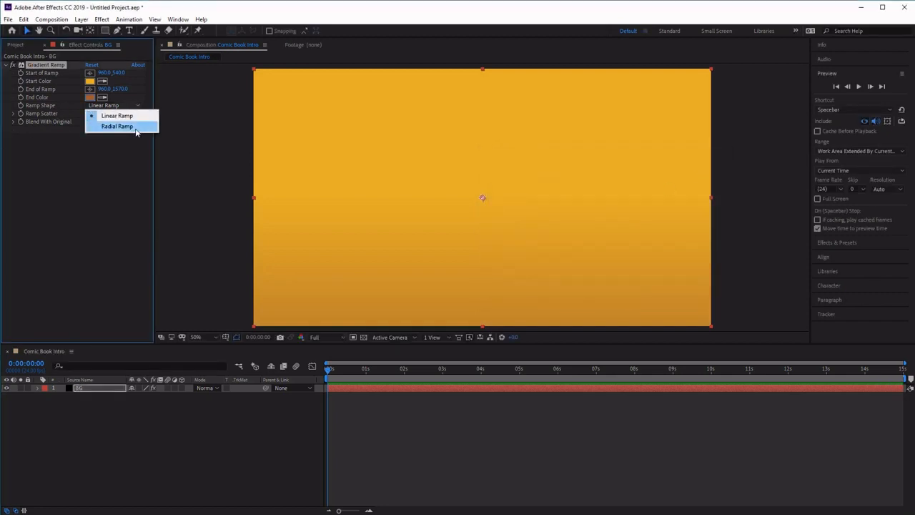
click(136, 127)
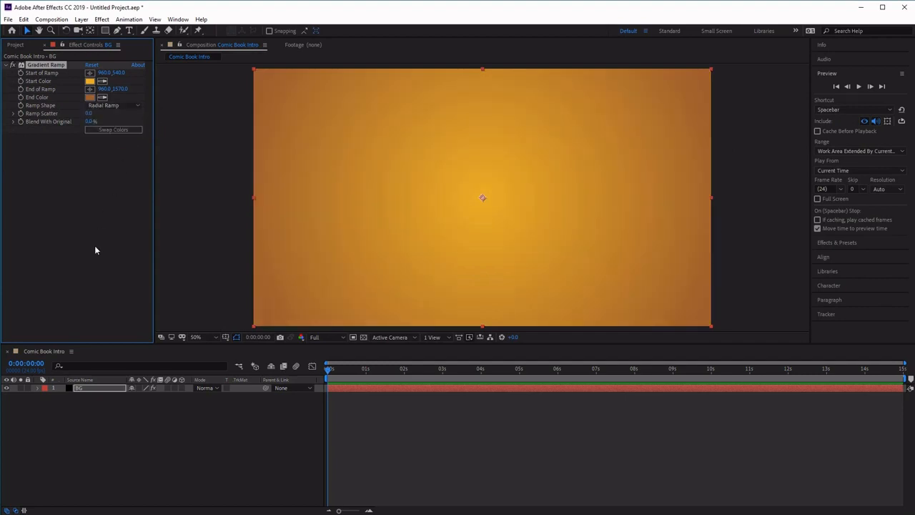
click(91, 123)
Step: Import the JPEG image sequence starting at 01.jpg from the HT Images folder as footage
click(20, 45)
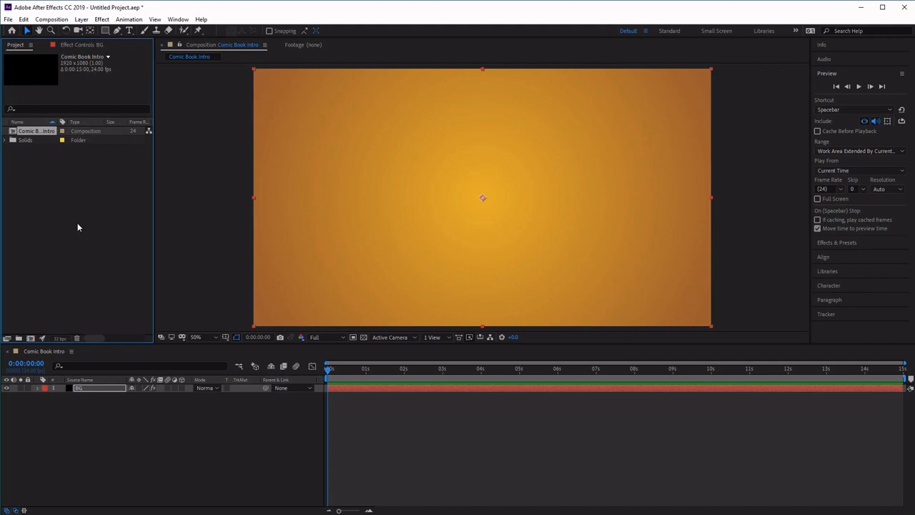
click(8, 19)
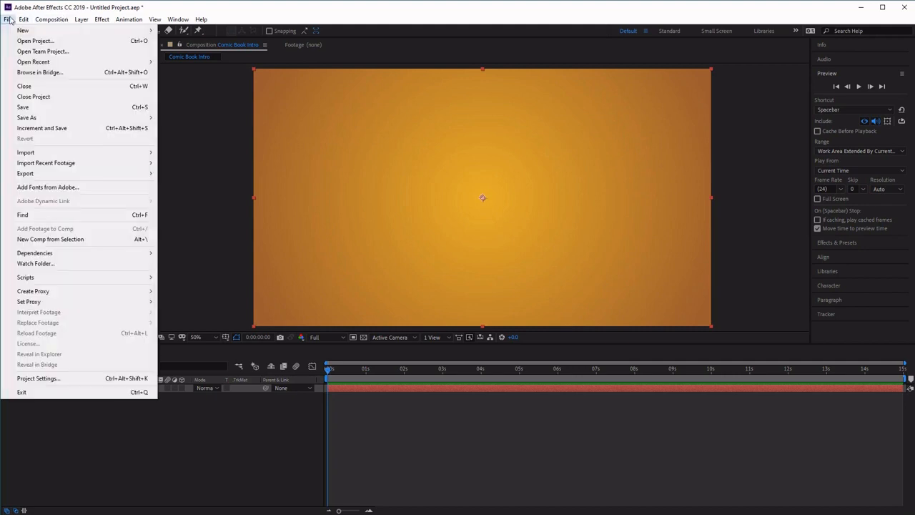
mouse_move(69, 152)
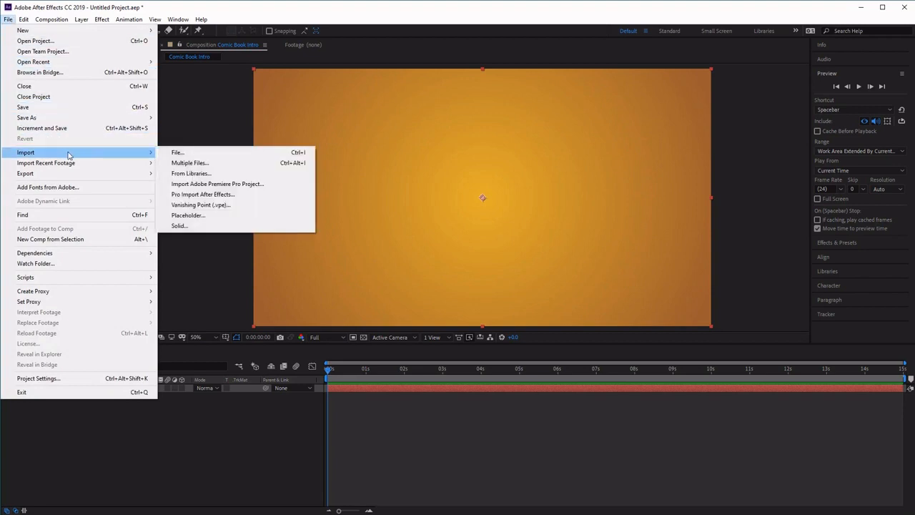
click(208, 155)
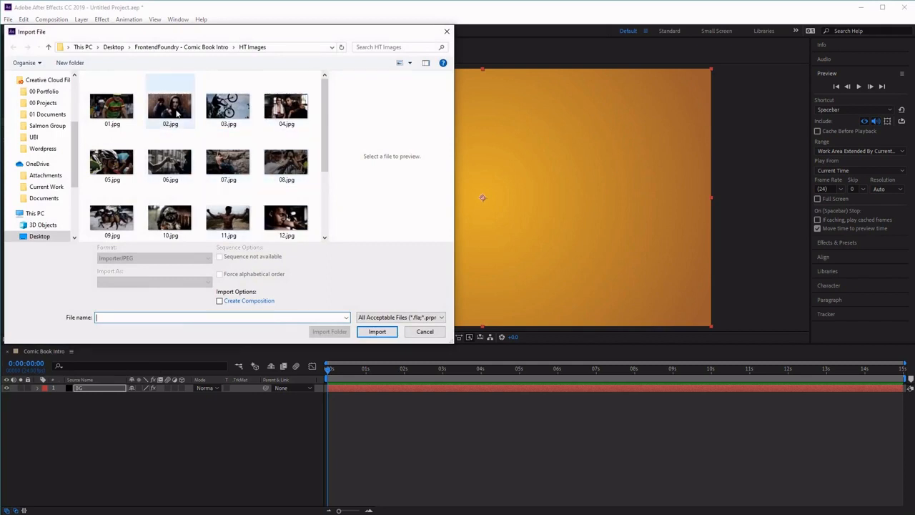
click(123, 117)
scroll(317, 193, down, 2)
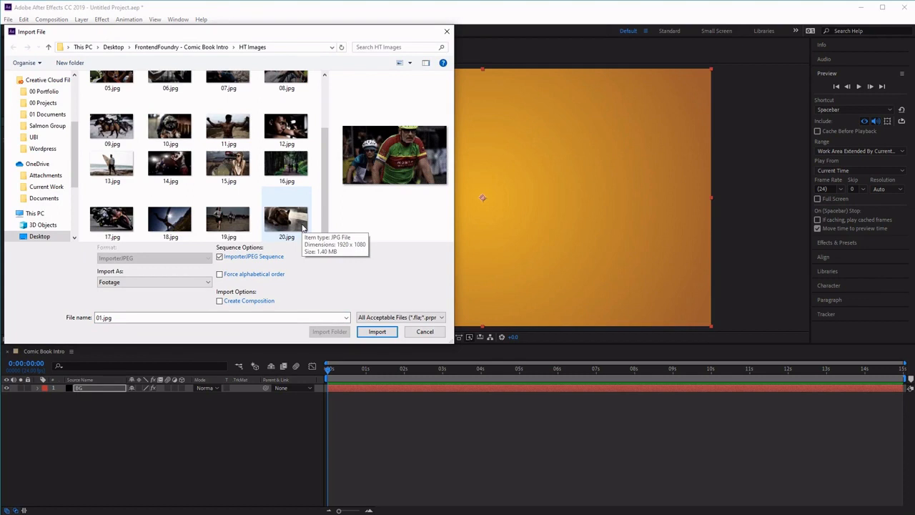
scroll(207, 165, up, 2)
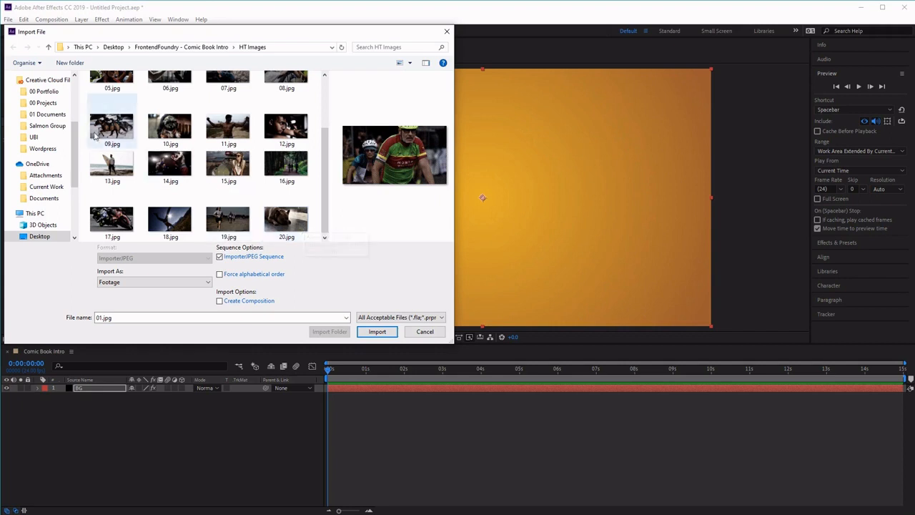
click(109, 109)
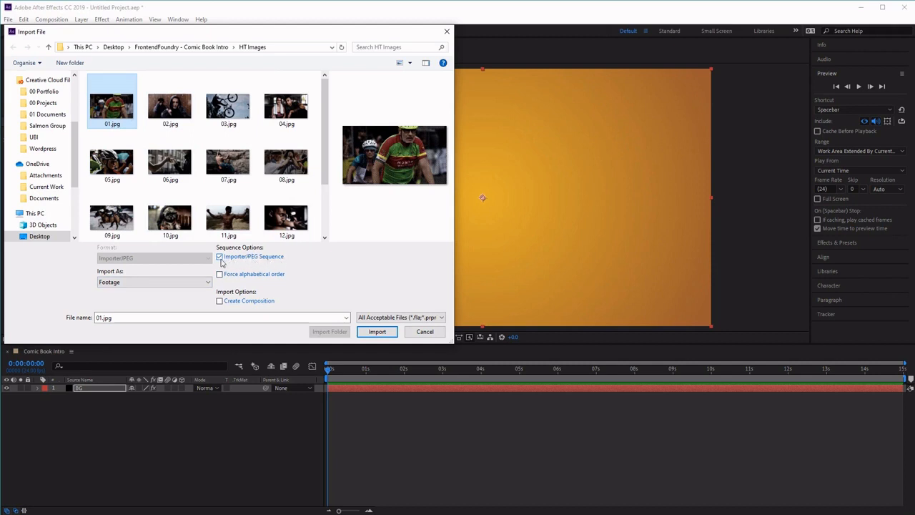
click(377, 332)
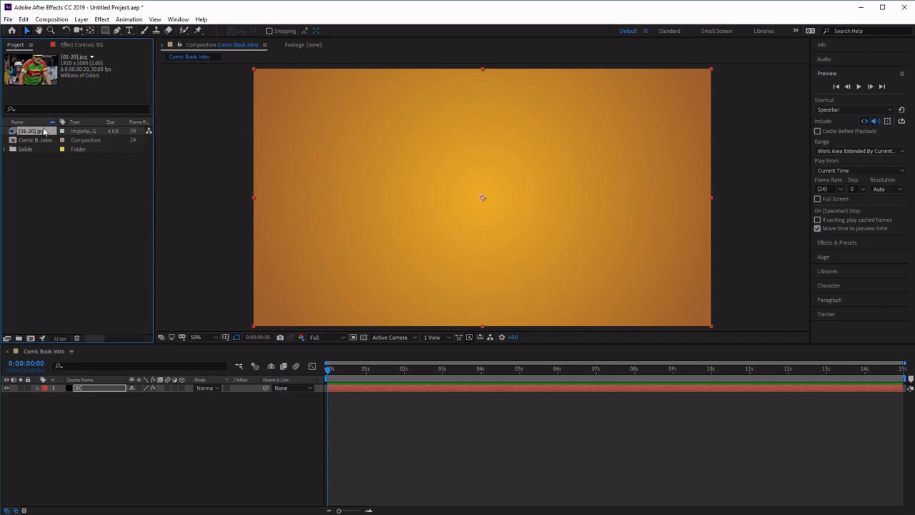
drag(44, 132, 158, 391)
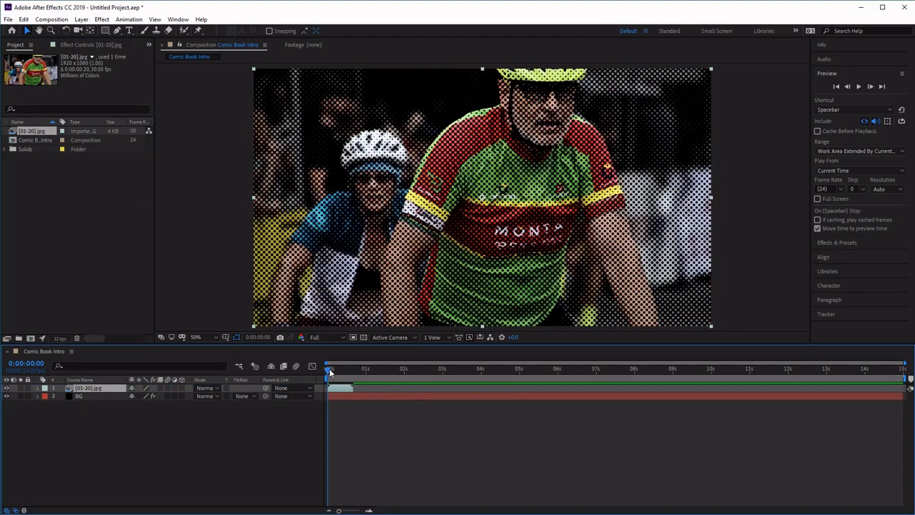
drag(329, 367, 319, 386)
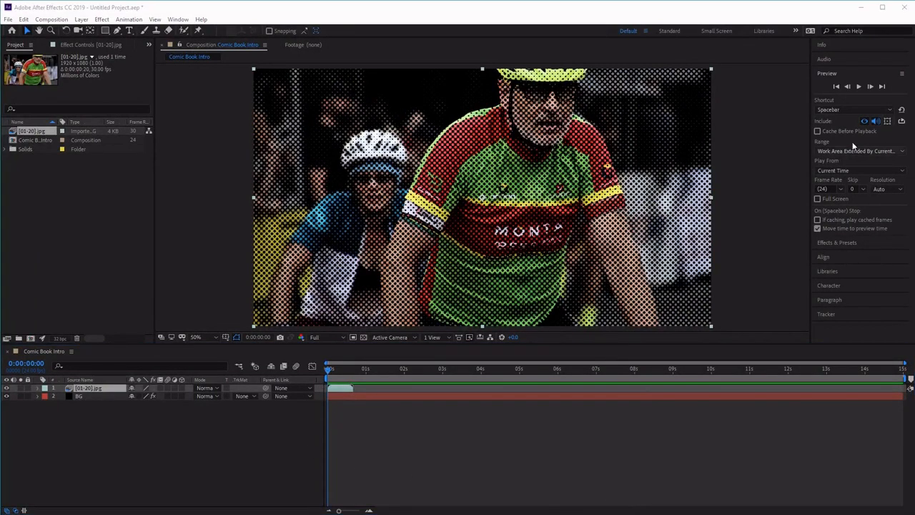
click(860, 87)
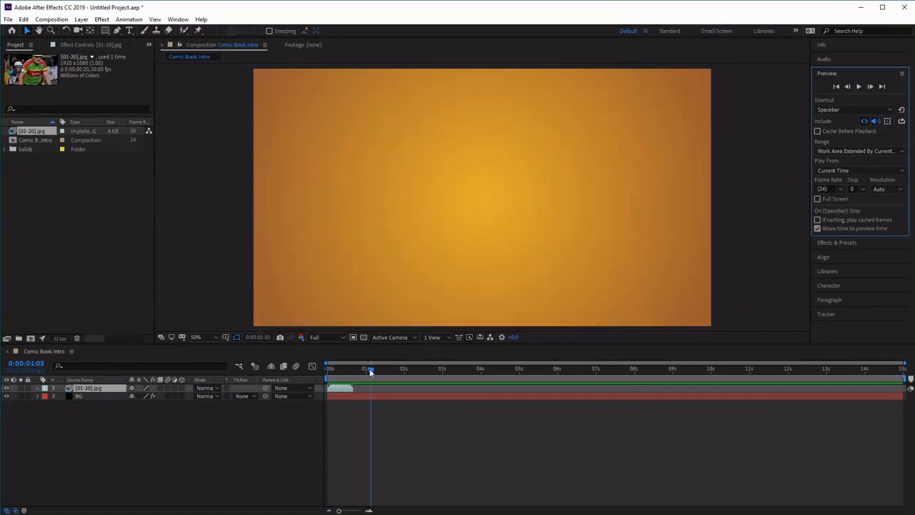
drag(369, 368, 325, 420)
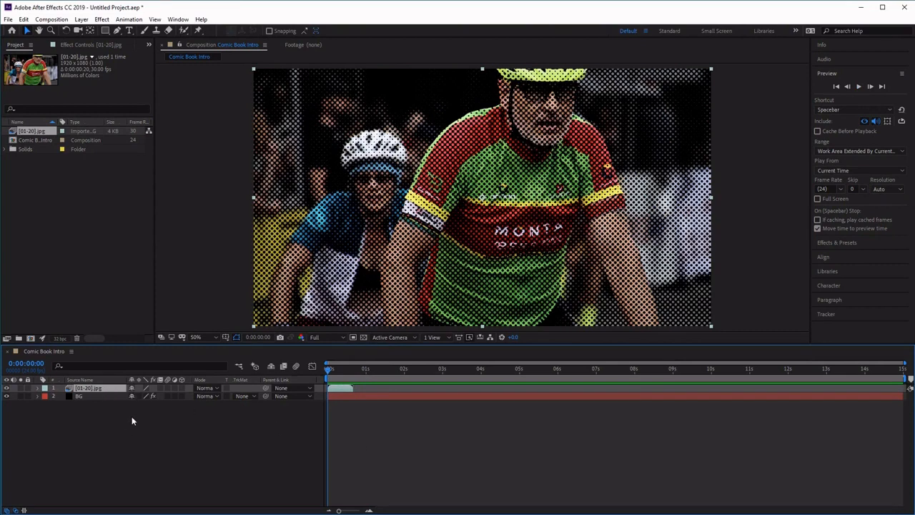
key(Delete)
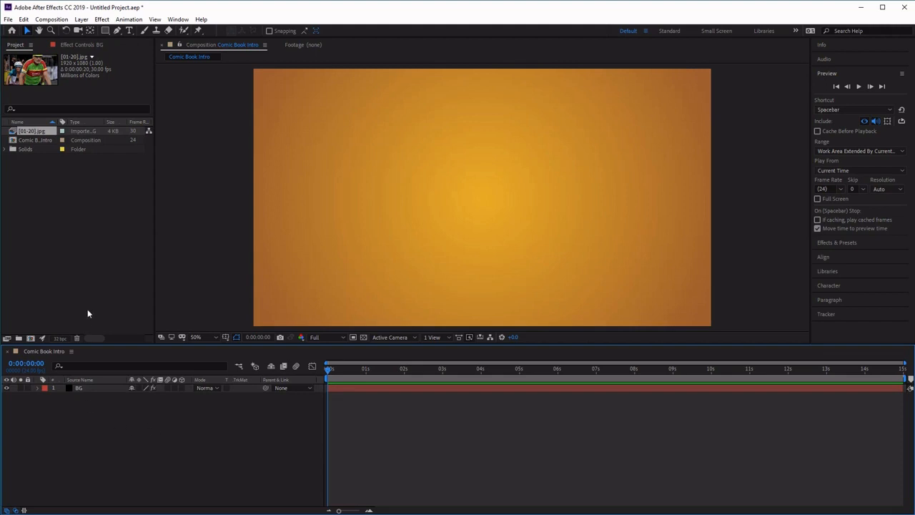
Step: Interpret the image sequence footage at 10 frames per second and set it to loop 10 times
click(34, 135)
right_click(34, 134)
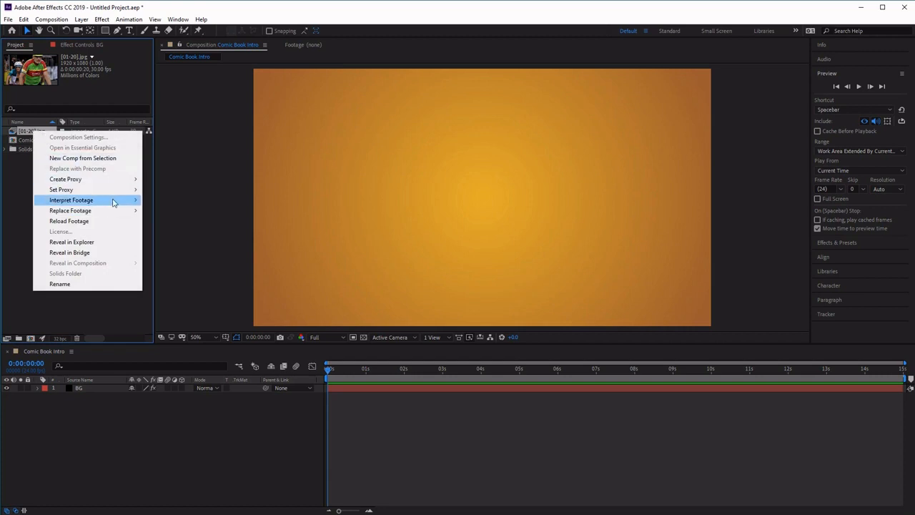
mouse_move(112, 203)
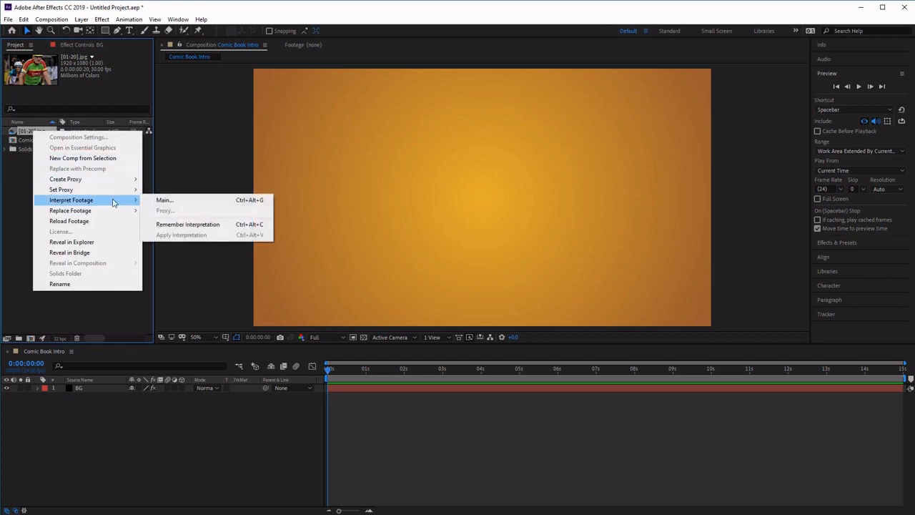
click(192, 204)
drag(362, 108, 597, 73)
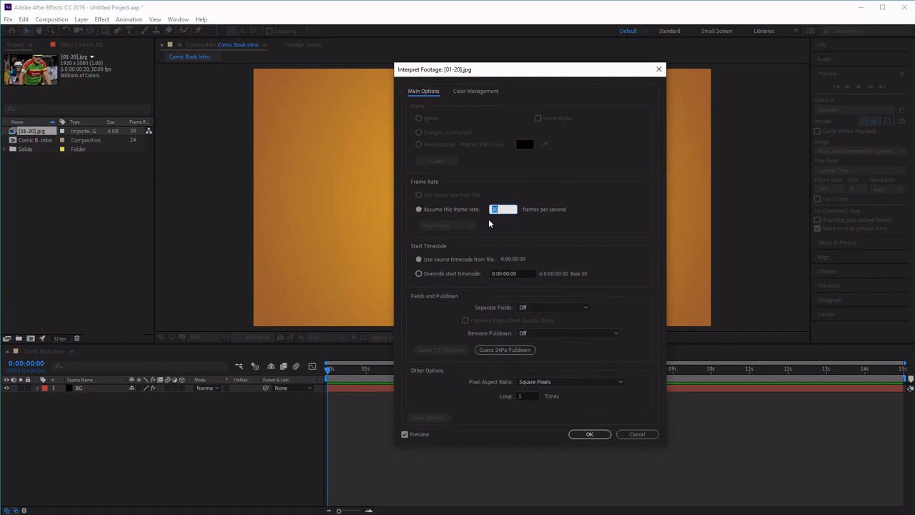
text(10)
click(528, 395)
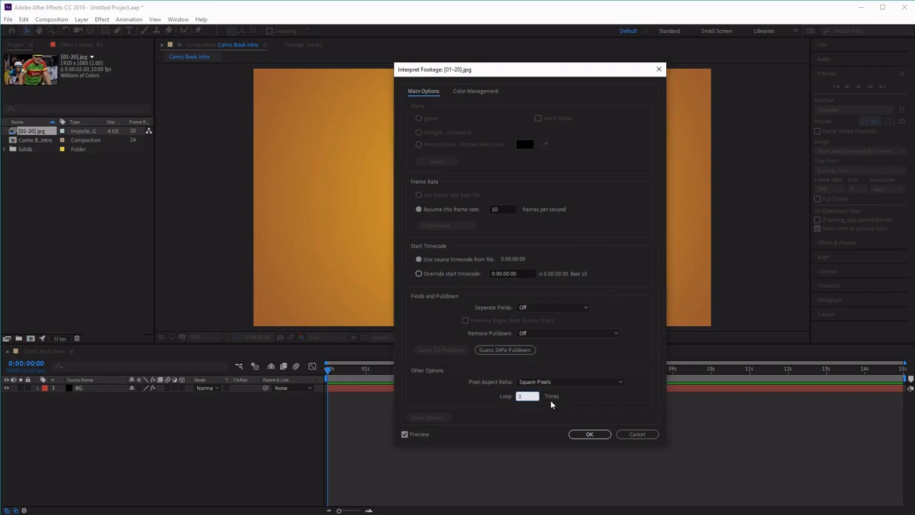
drag(529, 396, 468, 398)
text(10)
click(611, 413)
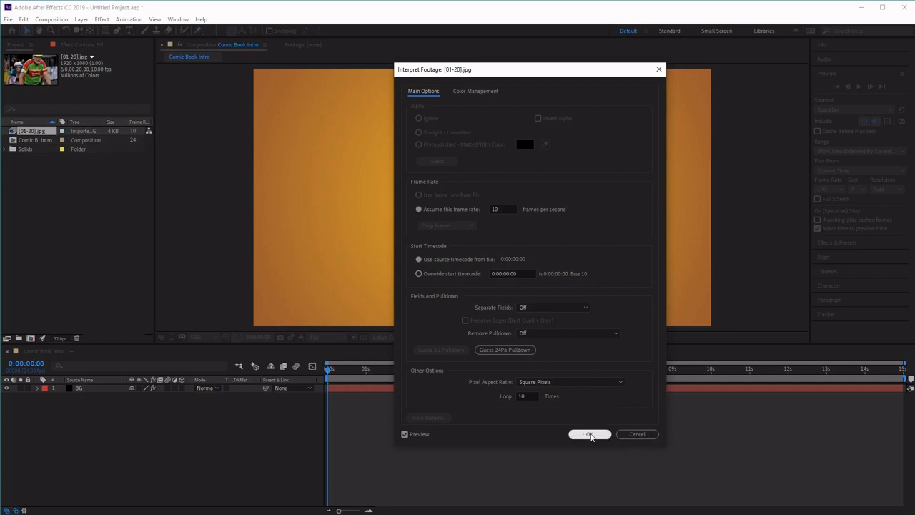
click(587, 434)
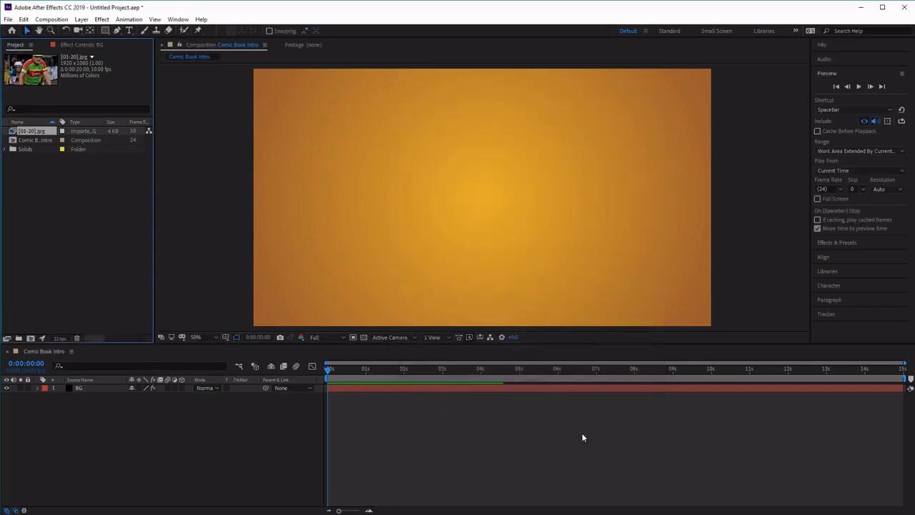
Step: Add the image sequence to the composition above the BG layer and preview the animation
drag(19, 136, 109, 386)
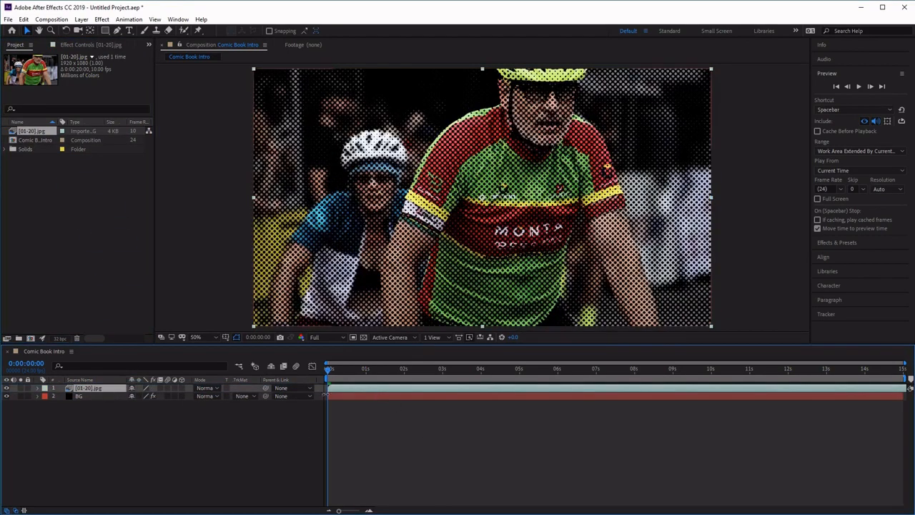
drag(329, 372, 290, 384)
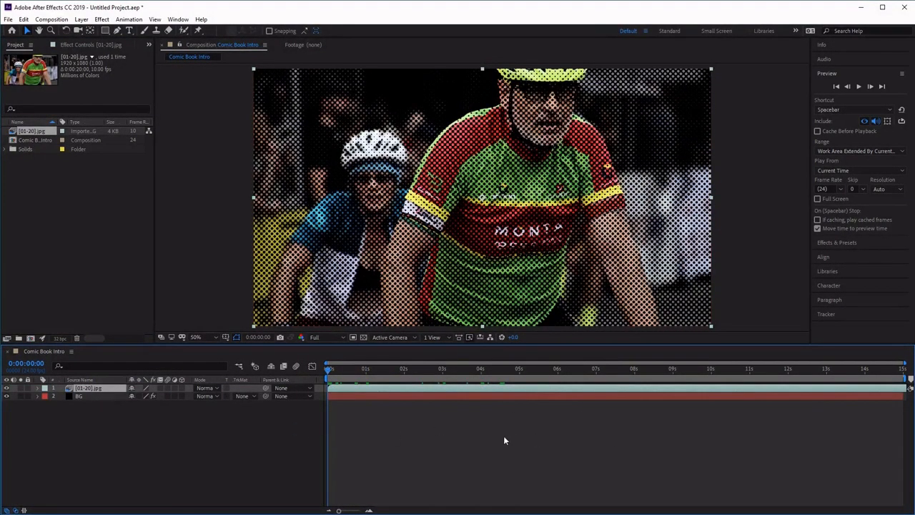
click(860, 86)
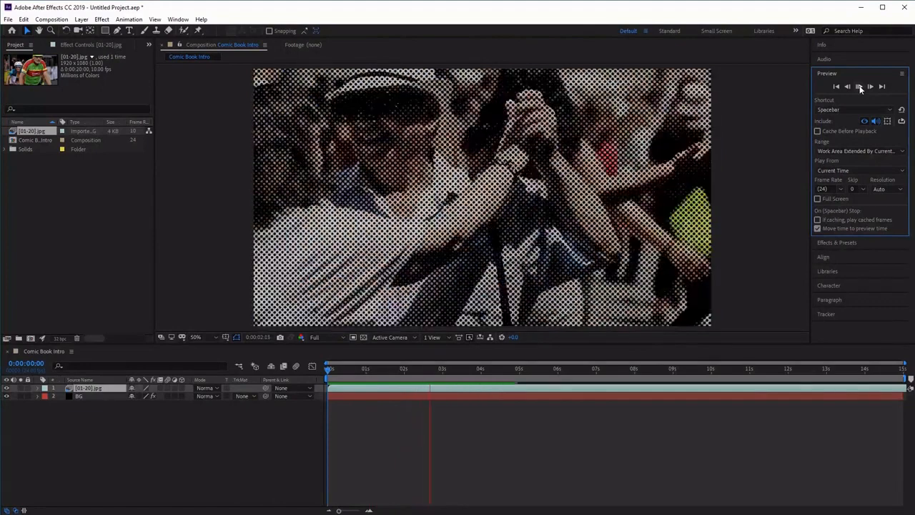
click(860, 87)
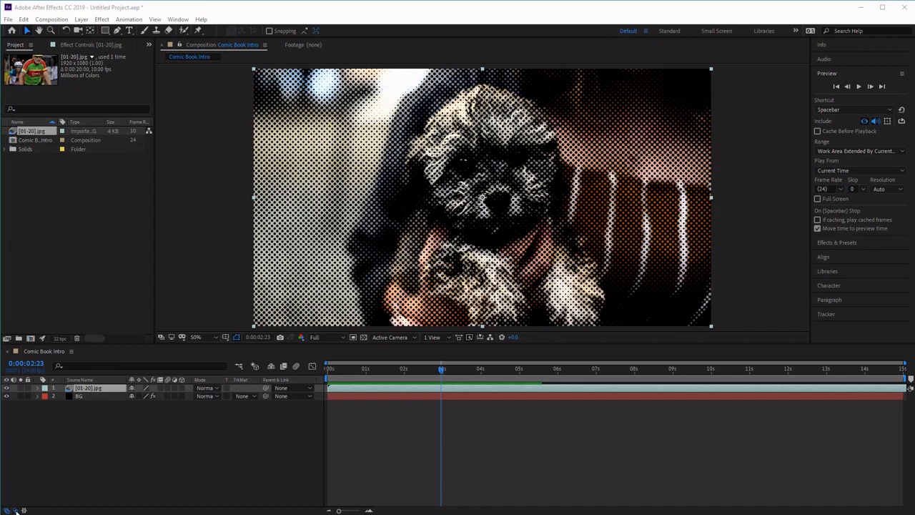
click(16, 511)
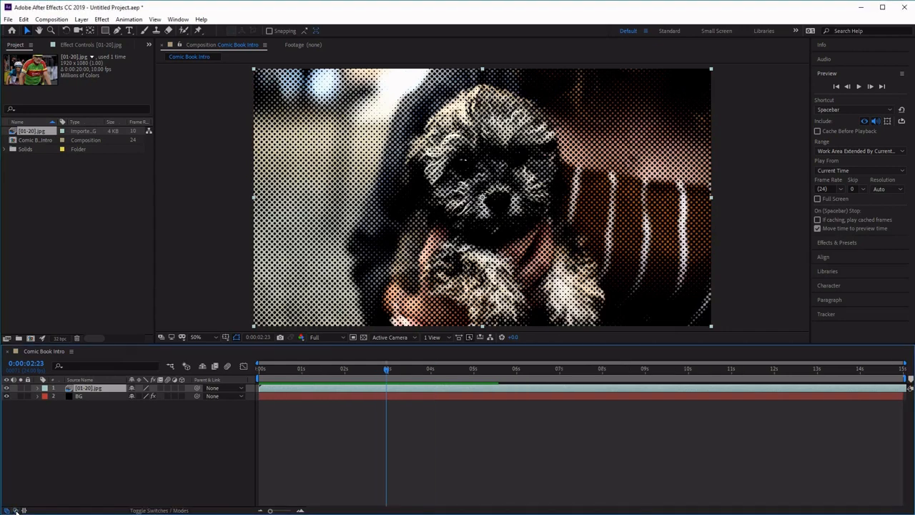
click(16, 510)
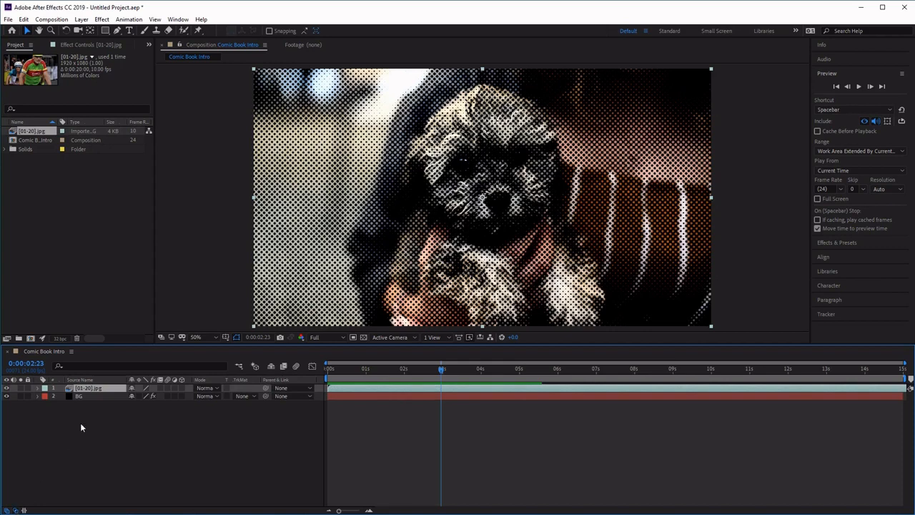
right_click(215, 384)
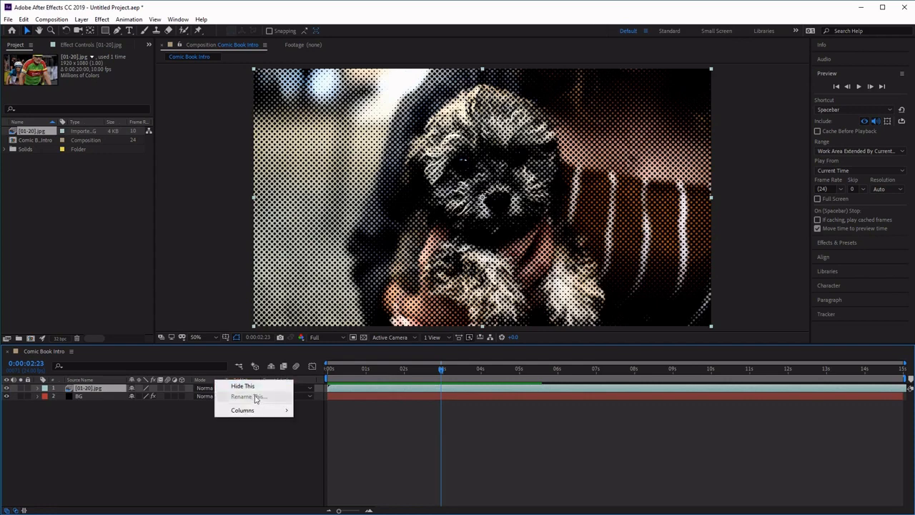
mouse_move(274, 411)
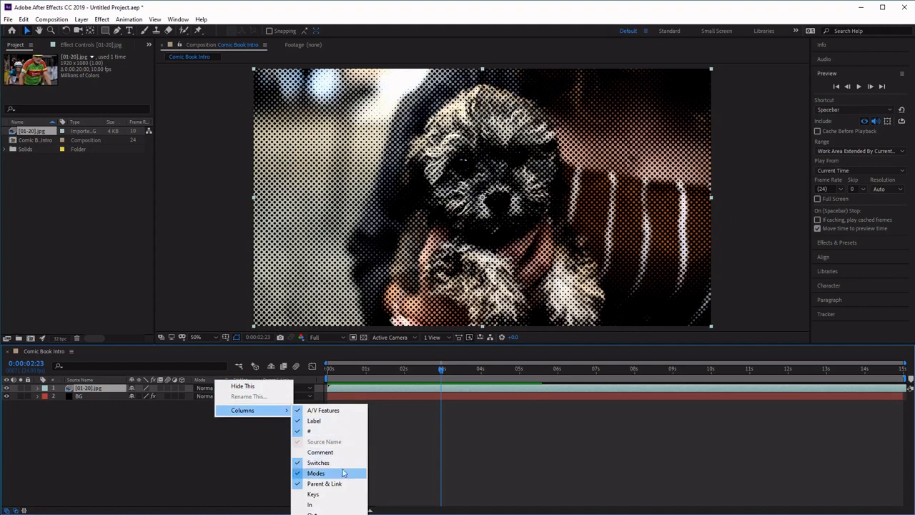
click(95, 472)
Step: Set the image sequence layer's blending mode to Multiply and preview the result
click(111, 388)
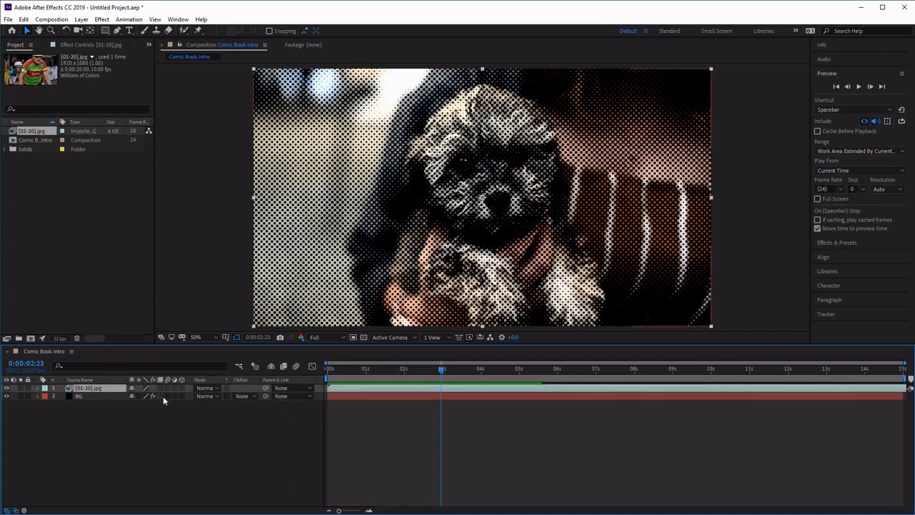
click(212, 389)
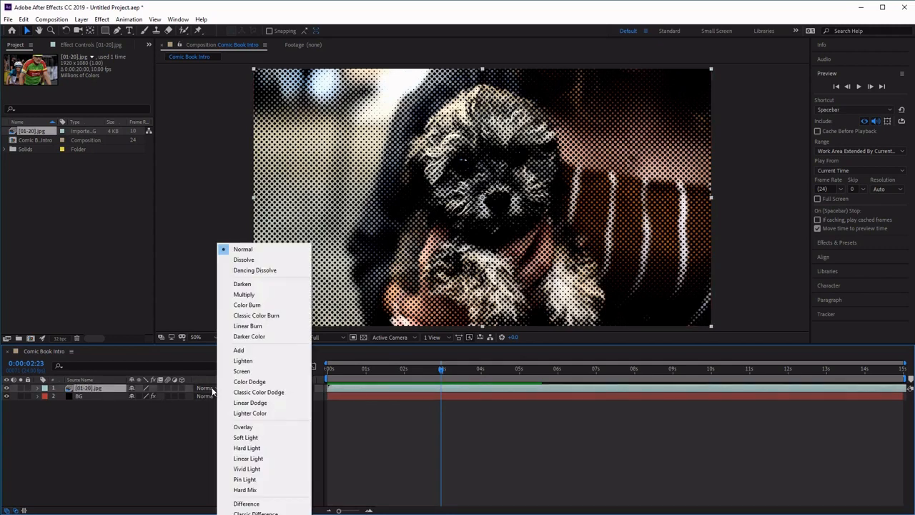
click(244, 294)
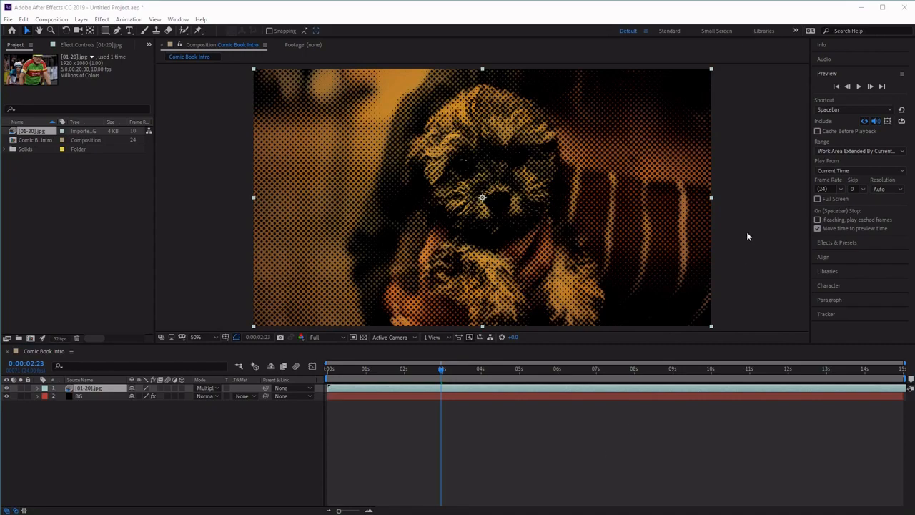
click(858, 87)
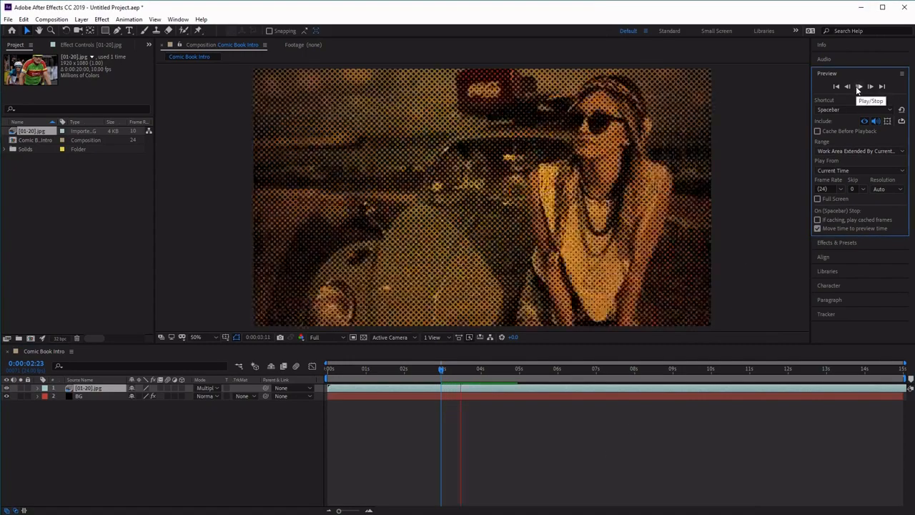